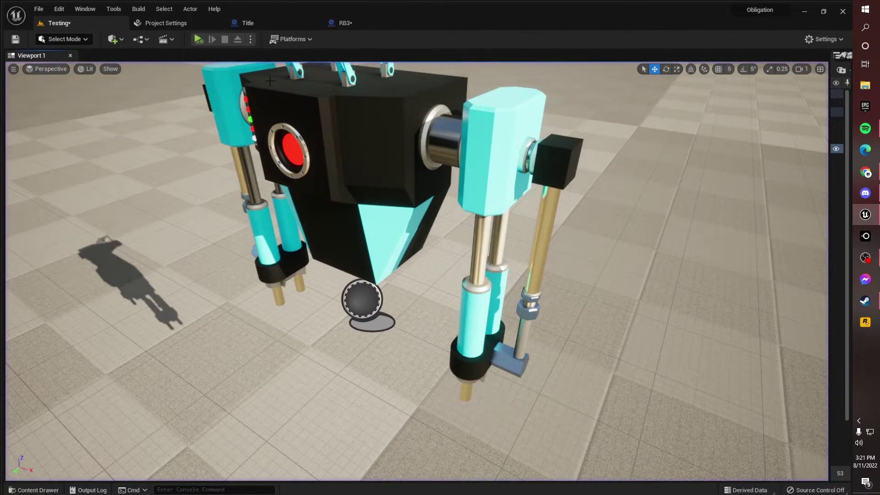
Switch the play mode from Simulate to Standalone Game and save the modified assets.
left_click(251, 39)
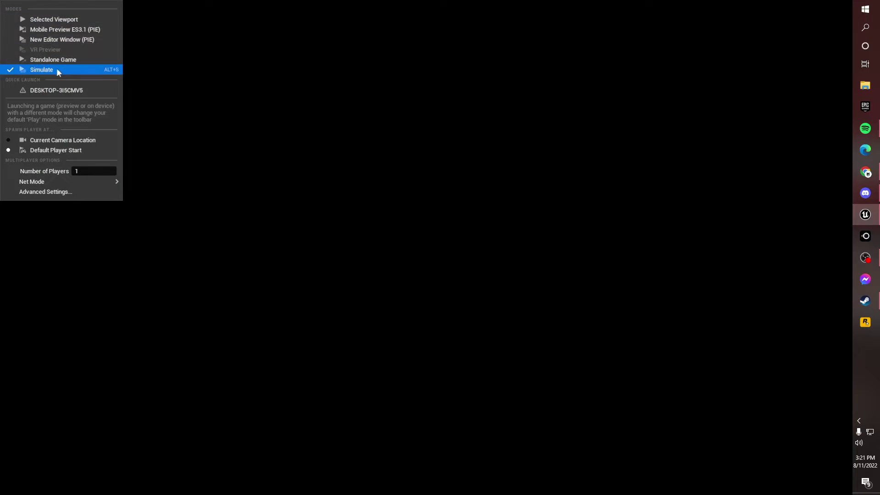
left_click(53, 60)
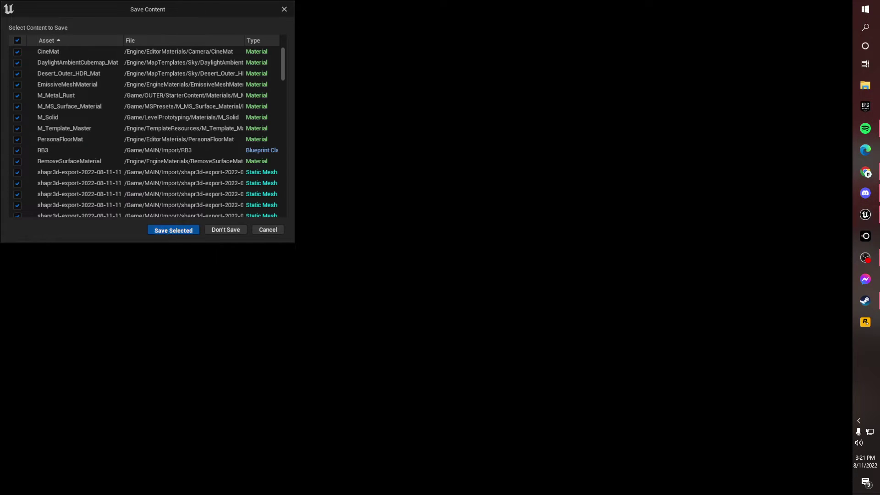
left_click(171, 230)
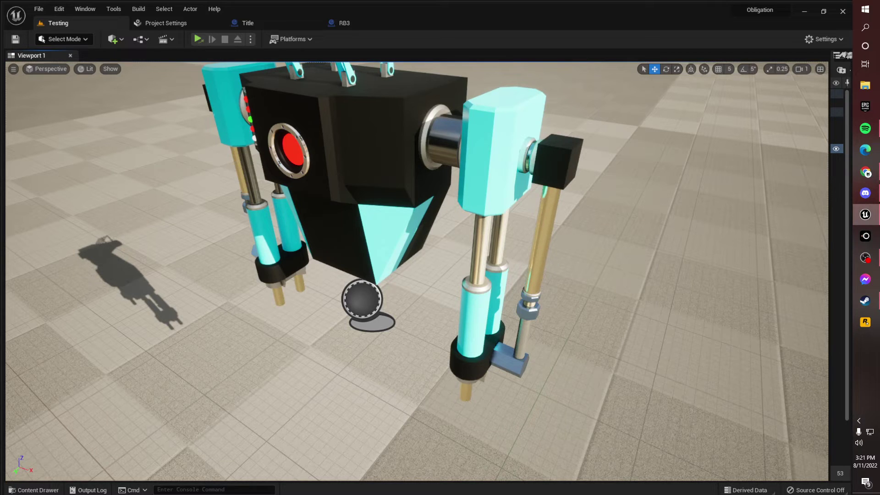
left_click(251, 40)
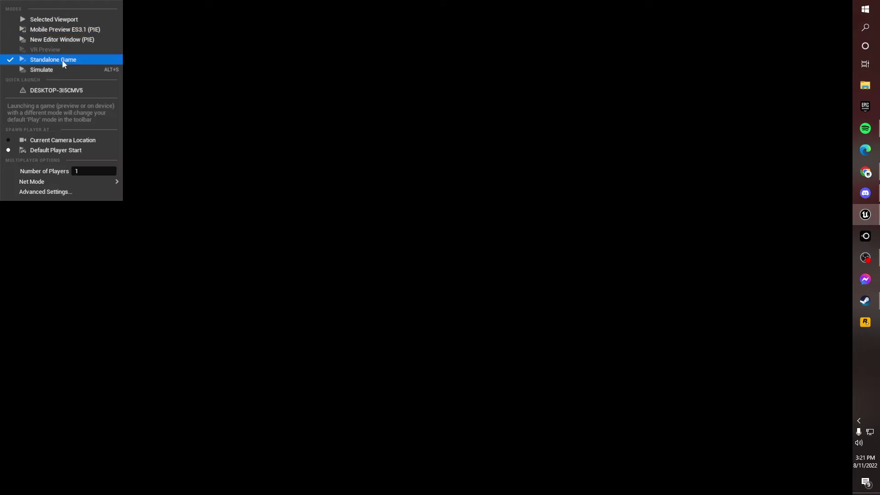
Start the viewport playtest, walk out of the walled courtyard to the robot and fire at it.
left_click(53, 19)
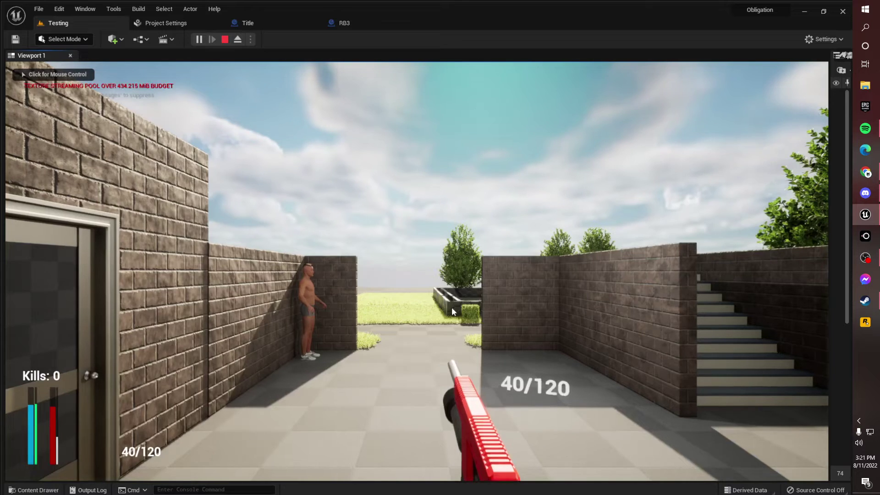
key("w")
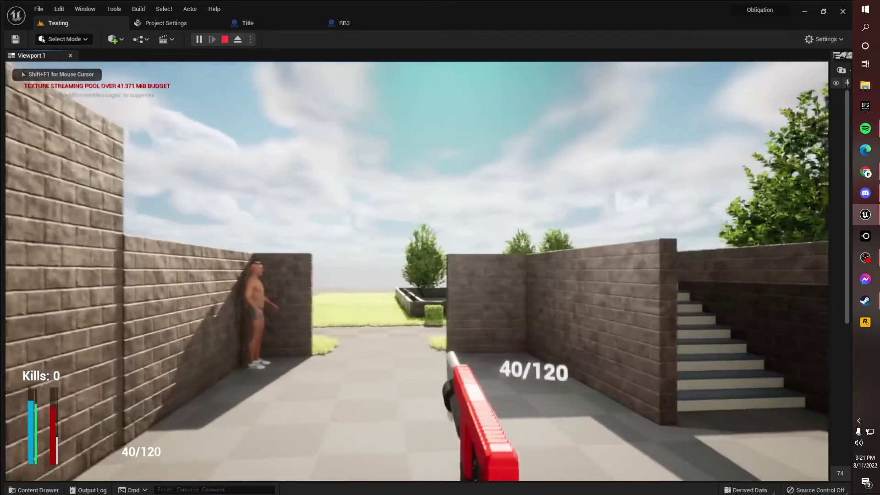
key("w")
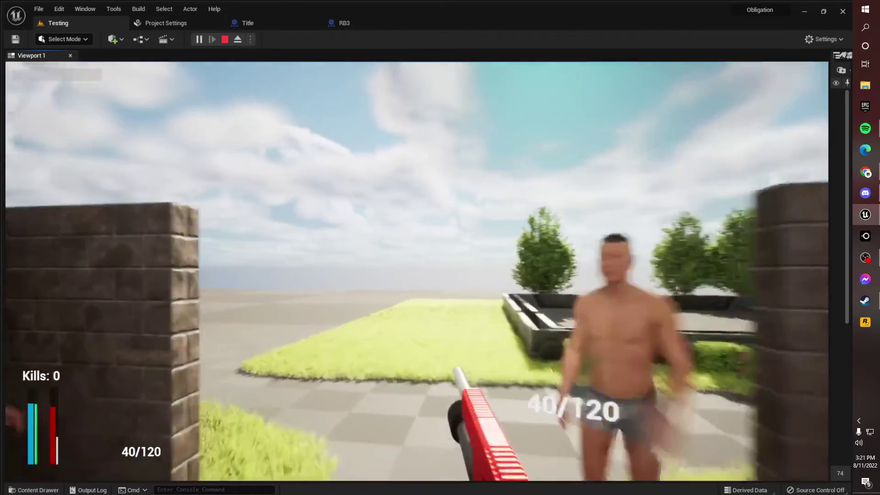
key("w")
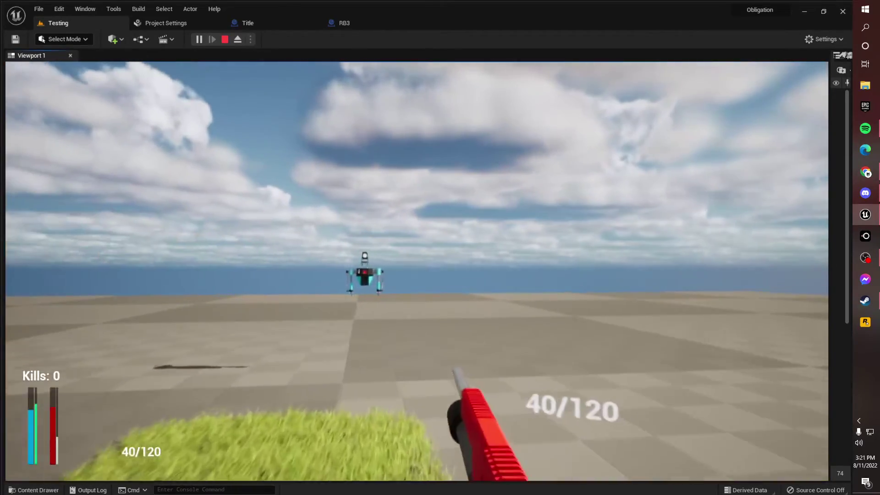
key("w")
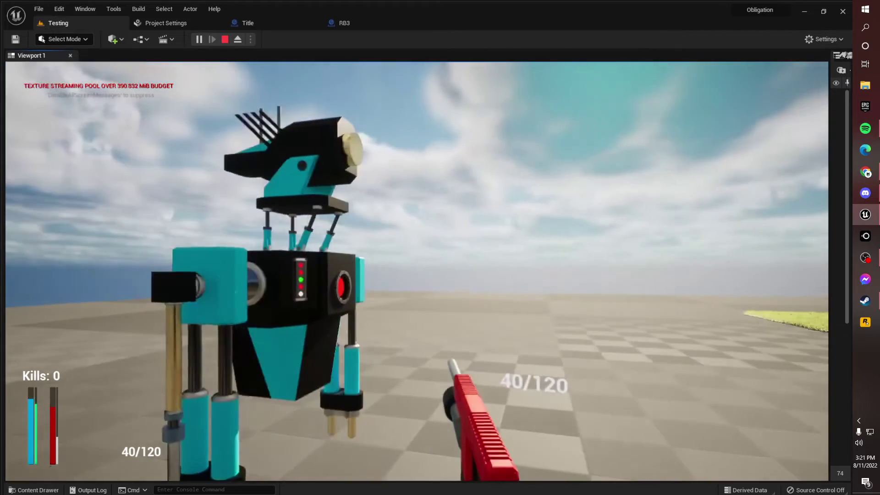
left_click(417, 271)
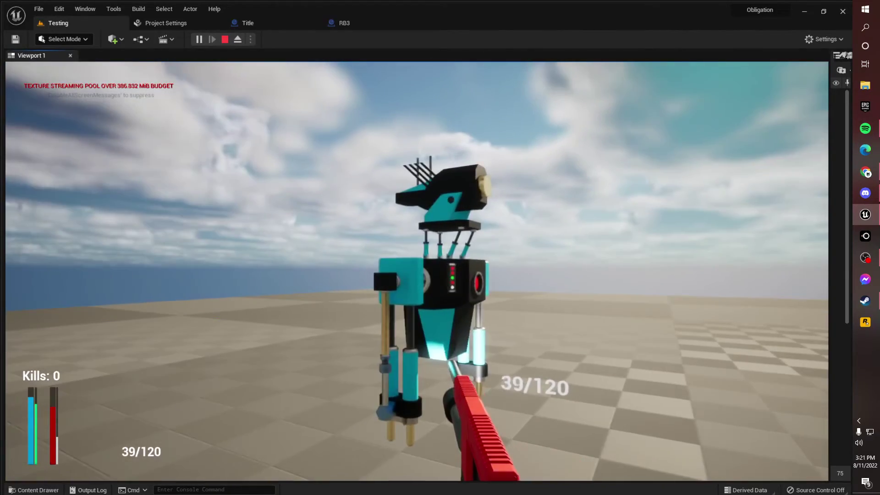
left_click(417, 271)
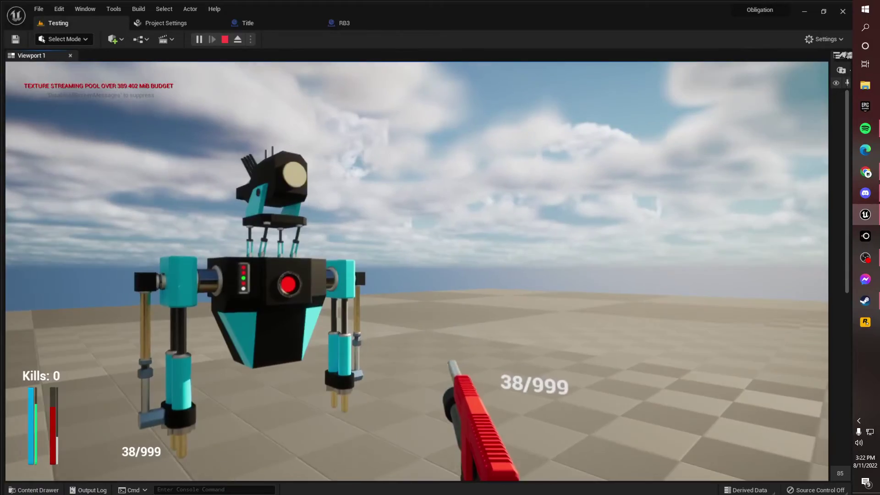
Shoot at the three human figures until one falls, bringing kills to 1.
left_click(416, 272)
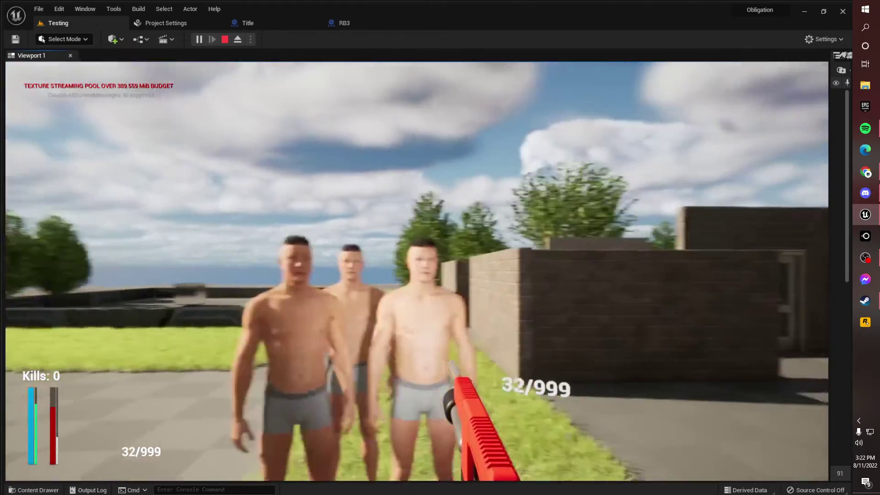
left_click(417, 272)
left_click(417, 272)
left_click(417, 271)
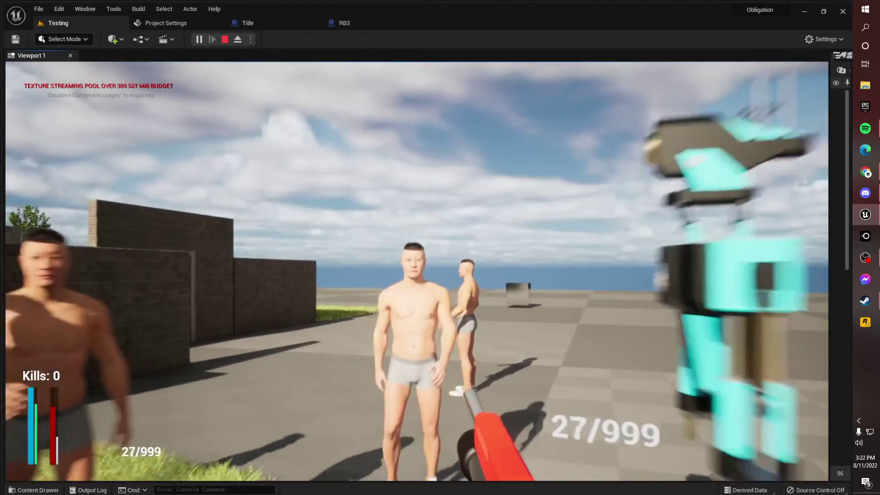
left_click(417, 271)
Keep firing at the approaching figures, reload with R, and walk back to the robot.
left_click(416, 271)
left_click(416, 272)
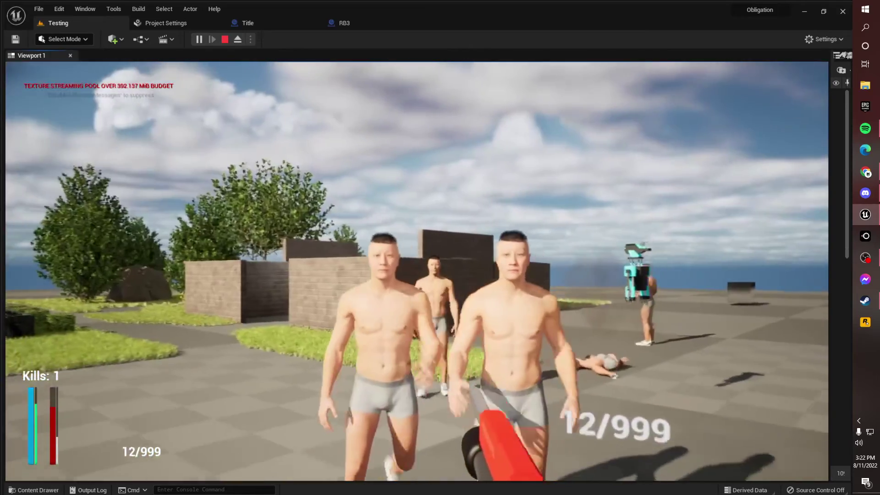
left_click(417, 272)
left_click(417, 272)
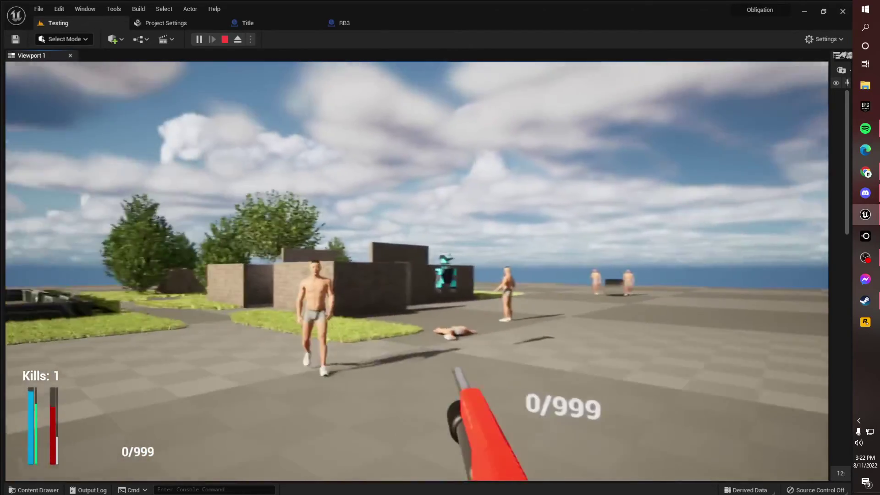
key("r")
key("w")
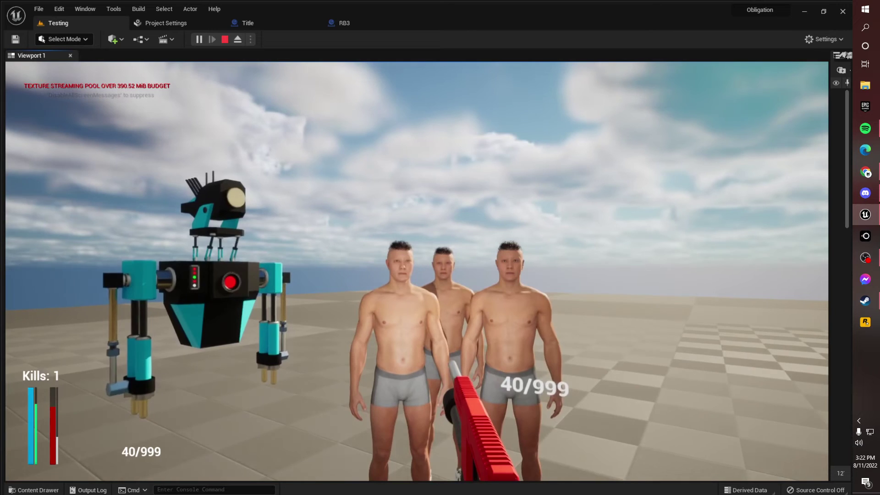
Fire around the robot until ammo reaches 0/999, then reload to 40/999.
left_click(417, 271)
left_click(417, 271)
left_click(417, 272)
left_click_drag(417, 271, 417, 272)
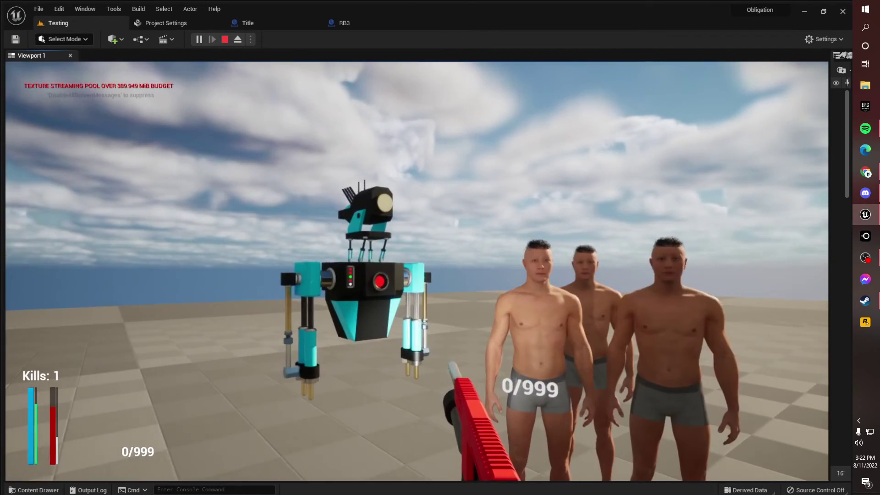
key("r")
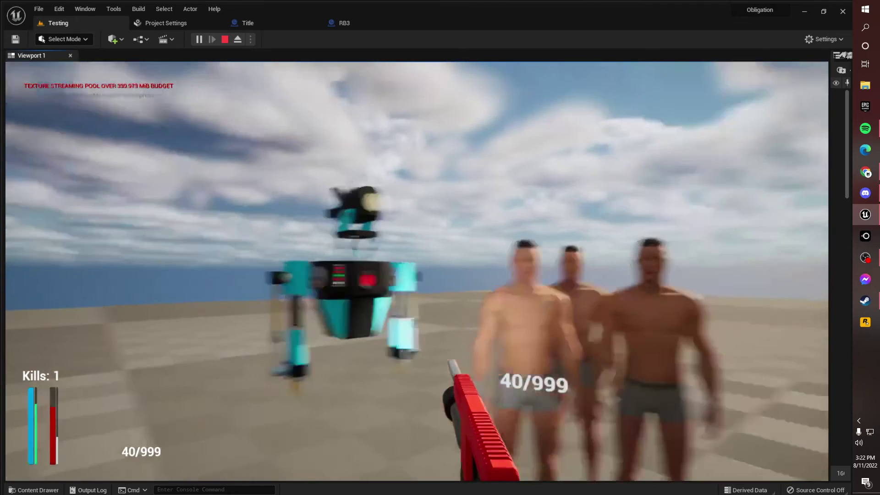